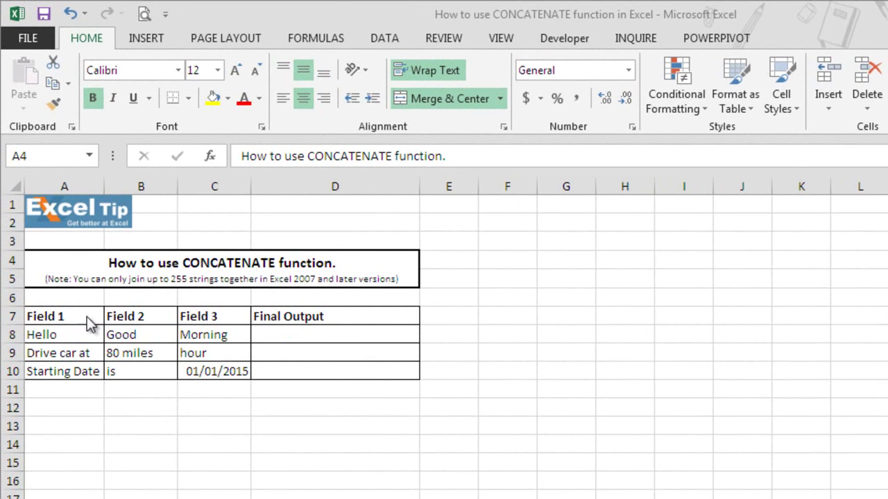
# Step: Enter =CONCATENATE(A8,B8,C8) in D8 so it shows HelloGoodMorning
pyautogui.click(323, 335)
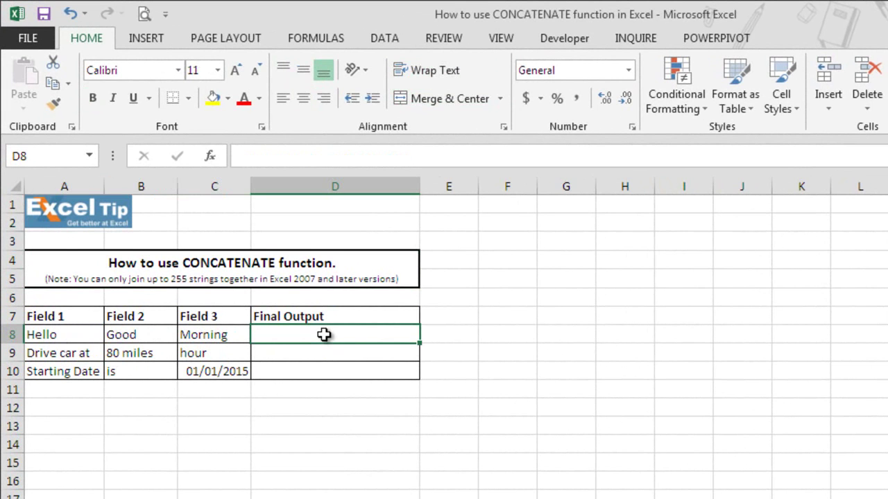
pyautogui.write('=conc')
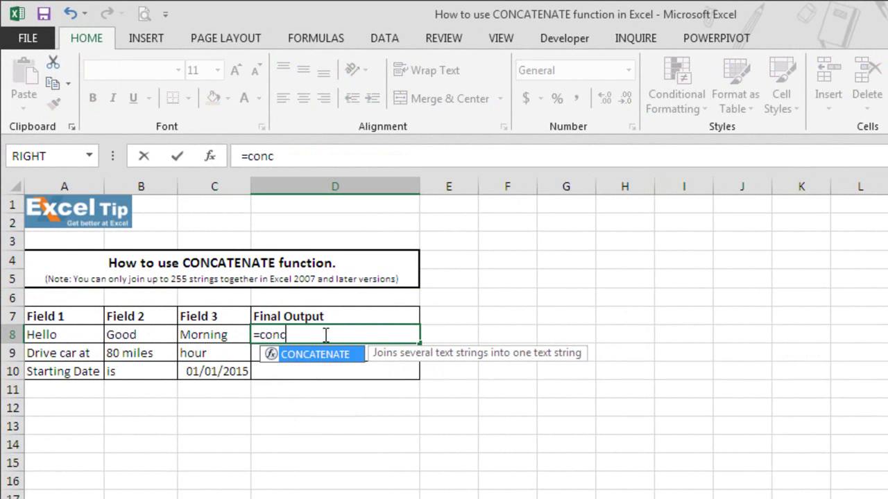
pyautogui.write('ate')
pyautogui.press('Tab')
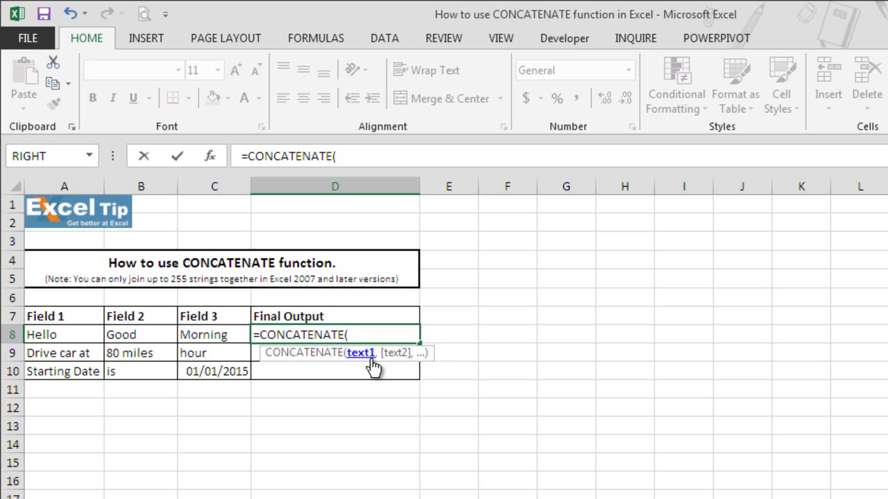
pyautogui.click(83, 336)
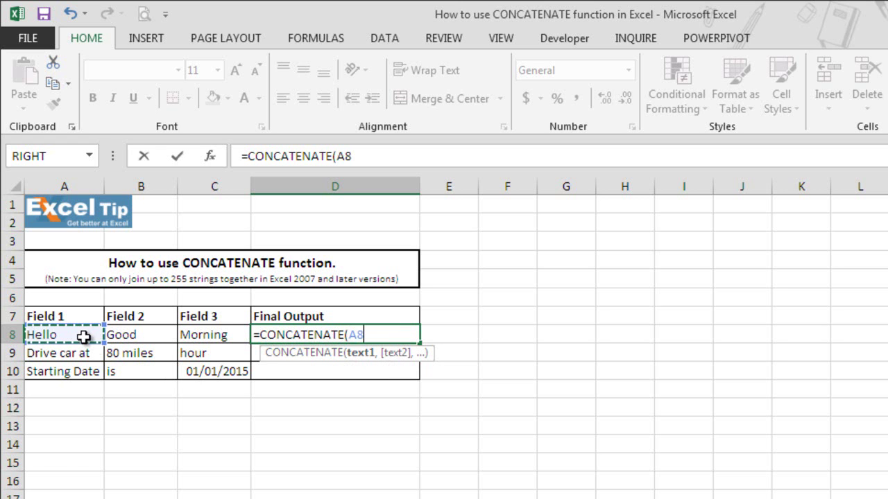
pyautogui.write(',')
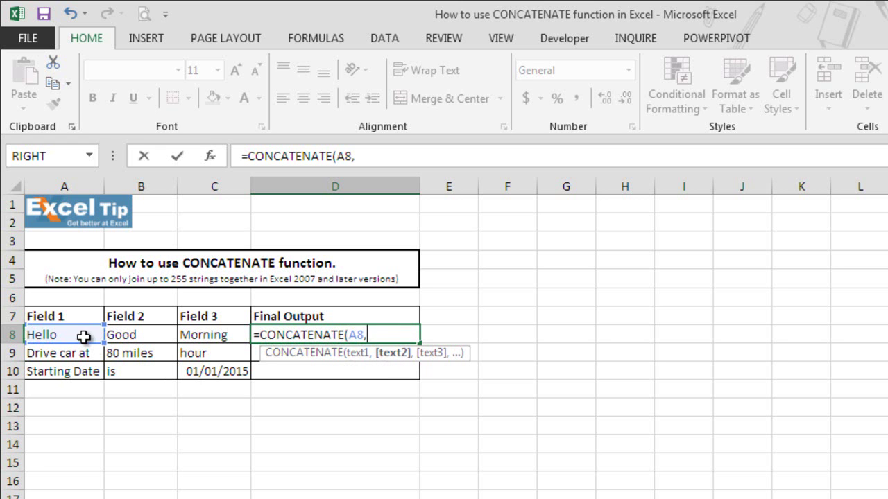
pyautogui.click(139, 337)
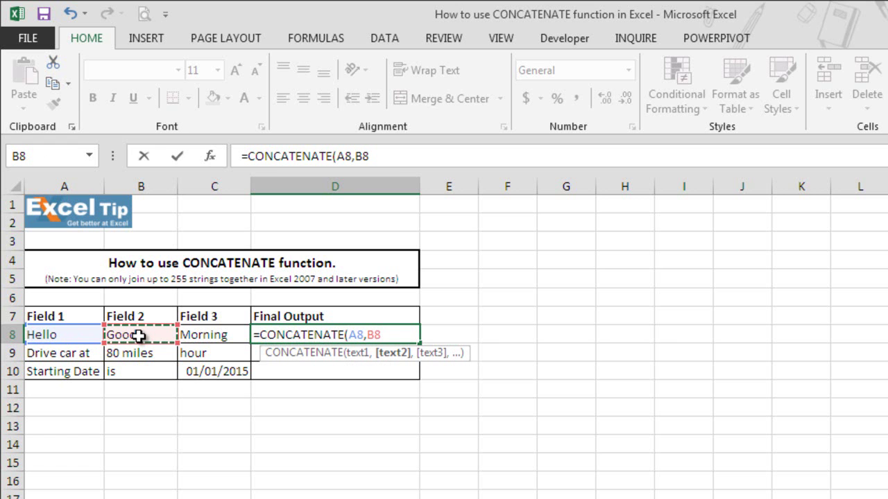
pyautogui.write(',')
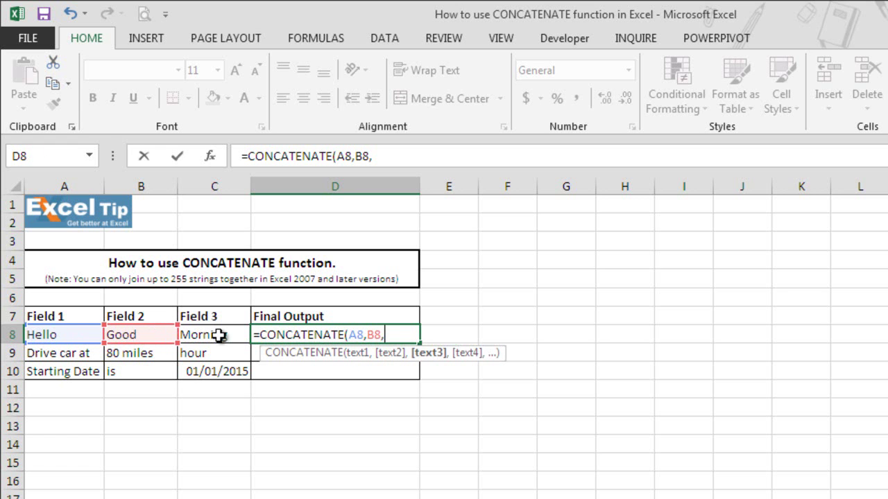
pyautogui.click(218, 335)
pyautogui.write(')')
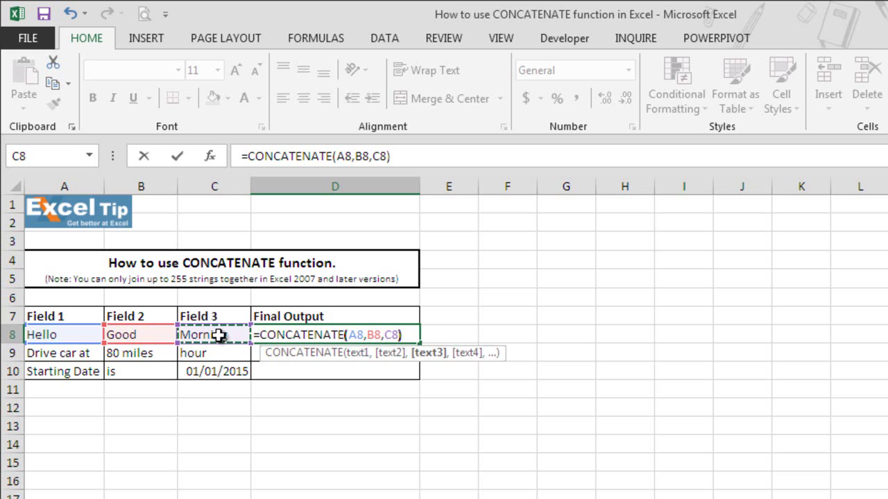
pyautogui.press('Return')
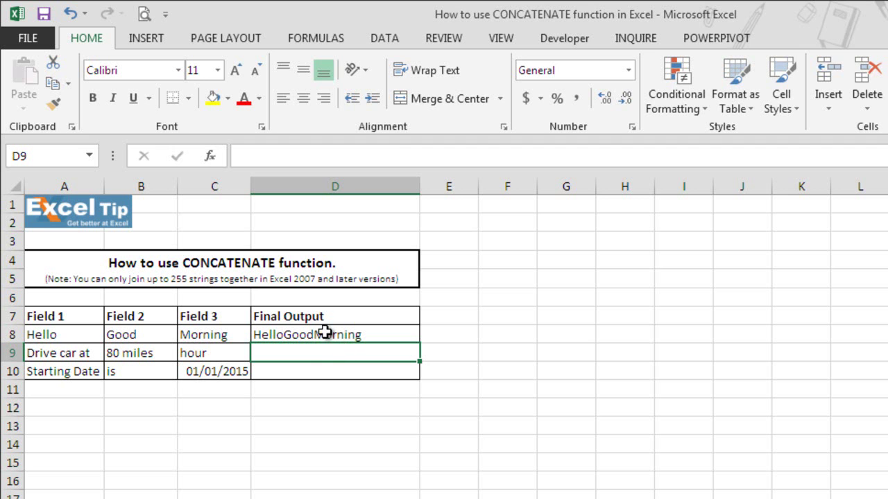
# Step: Edit D8's formula to =CONCATENATE(A8," ",B8," ",C8), adding spaces between the words
pyautogui.click(325, 336)
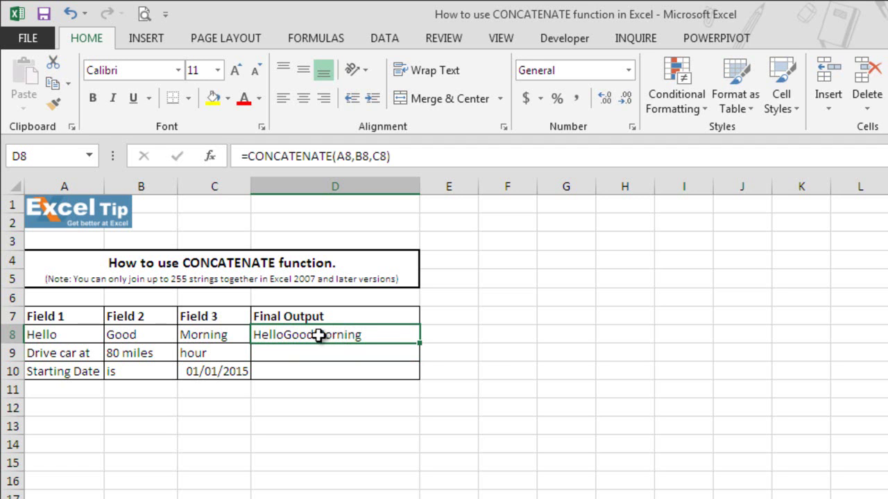
pyautogui.doubleClick(316, 334)
pyautogui.click(366, 335)
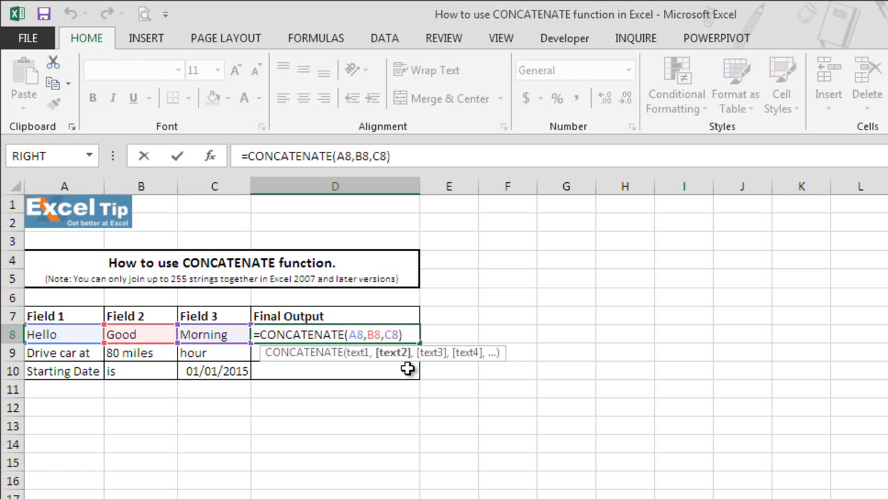
pyautogui.write('" ')
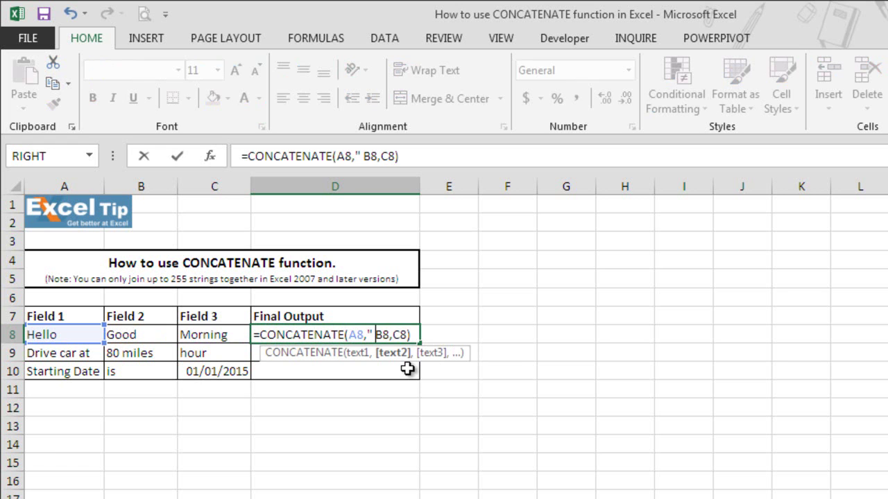
pyautogui.write('"')
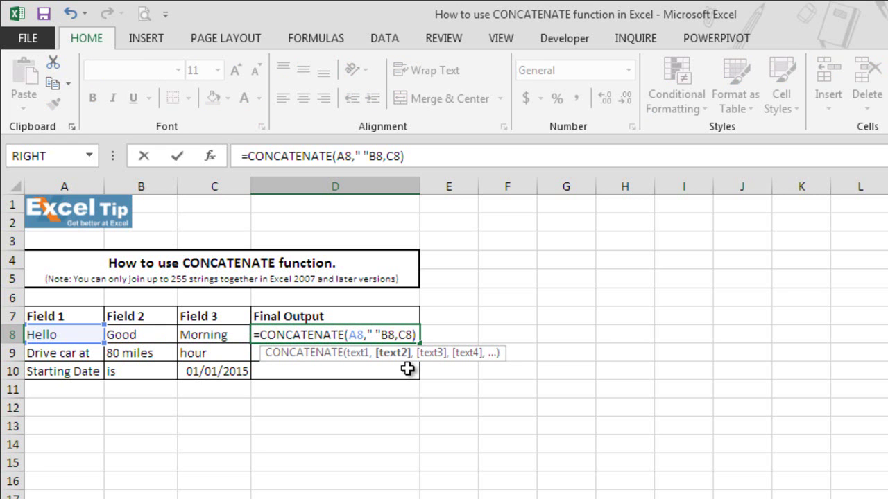
pyautogui.write(',')
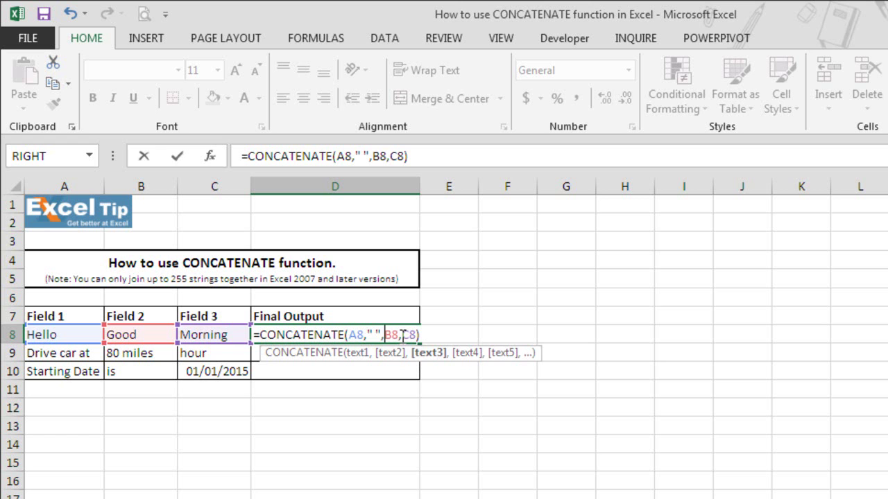
pyautogui.click(402, 335)
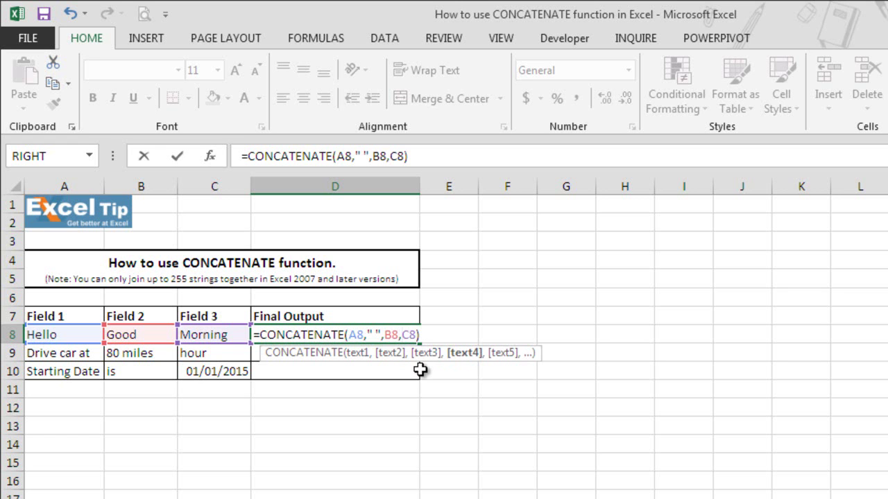
pyautogui.write('"')
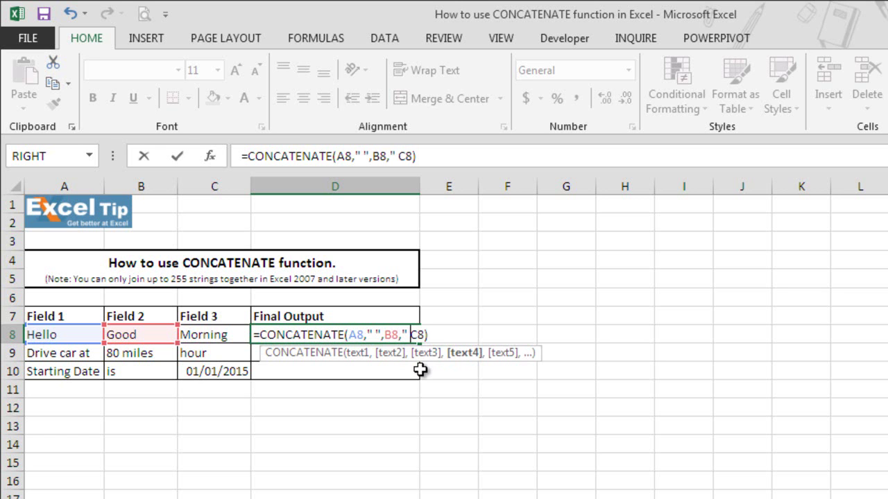
pyautogui.write(' "')
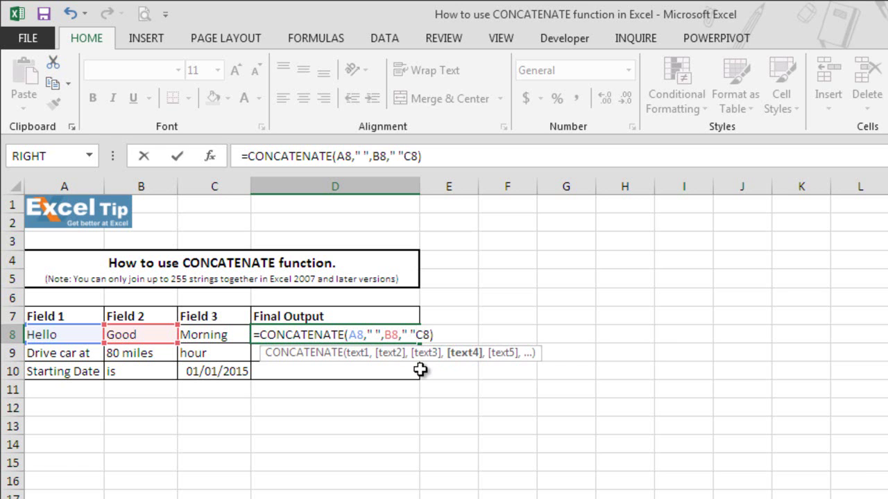
pyautogui.write(',')
pyautogui.press('Return')
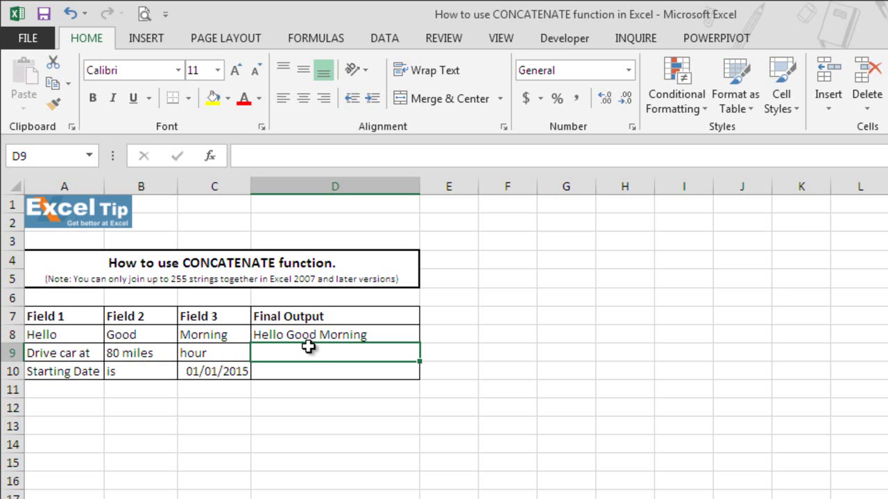
# Step: Enter =CONCATENATE(A9," ",B9,"/",C9) in D9 to show 'Drive car at 80 miles/hour'
pyautogui.write('=conca')
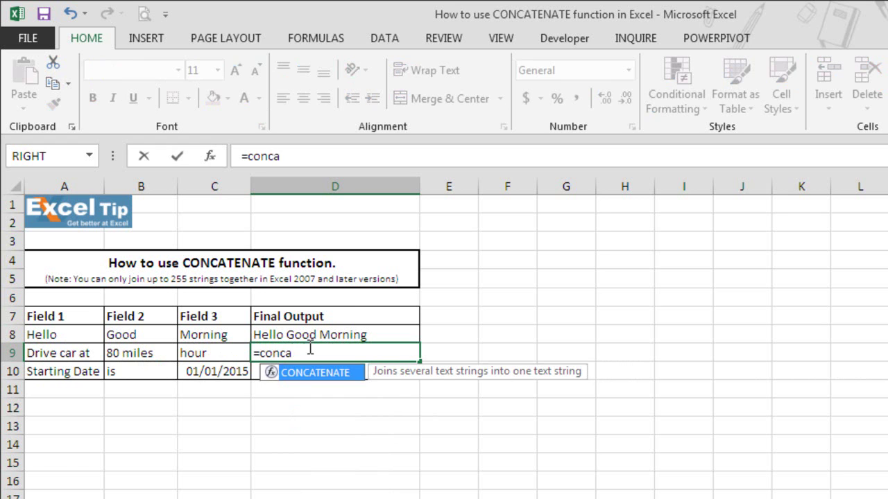
pyautogui.write('te')
pyautogui.press('Tab')
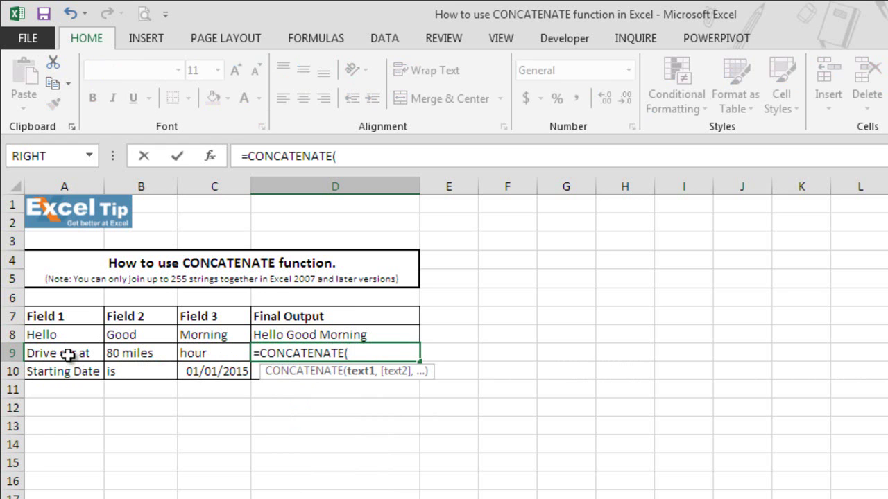
pyautogui.click(67, 353)
pyautogui.write(',')
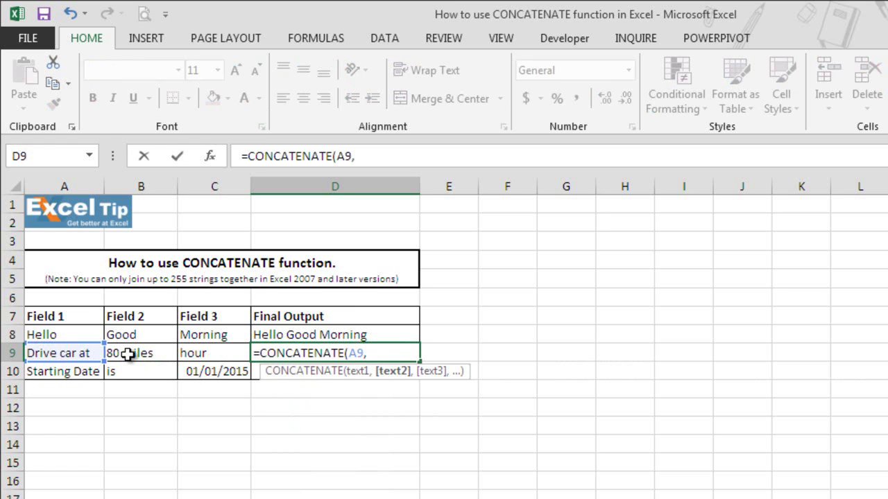
pyautogui.write('" "')
pyautogui.write(',')
pyautogui.click(165, 353)
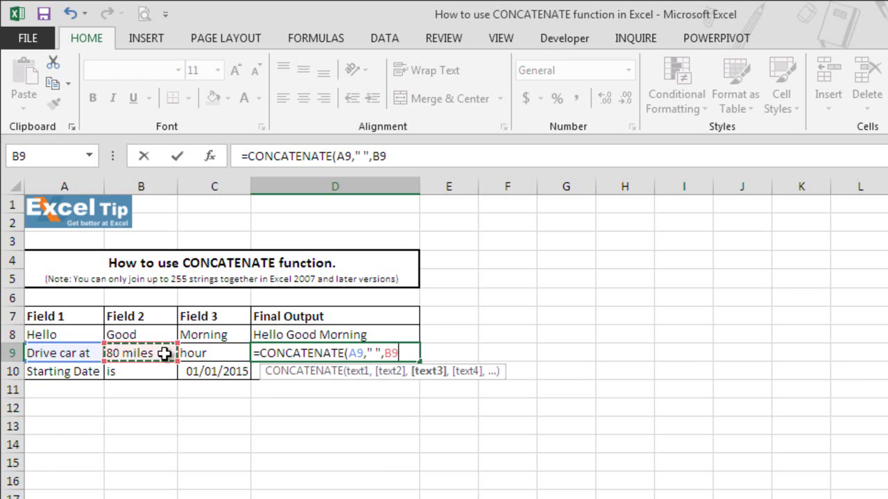
pyautogui.write(',')
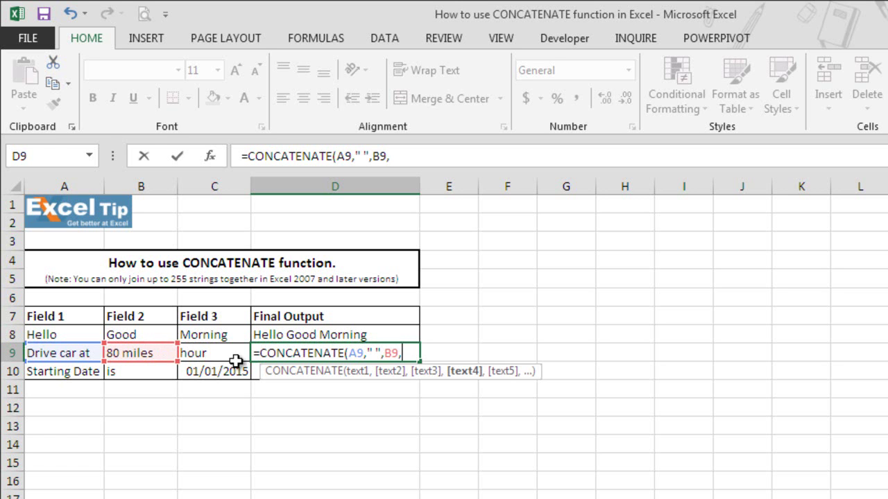
pyautogui.write('"')
pyautogui.write('/",')
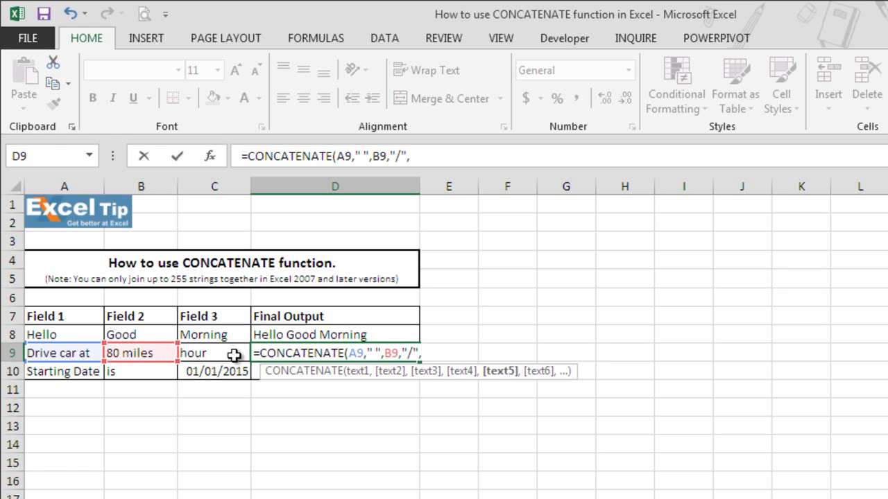
pyautogui.click(233, 355)
pyautogui.write(')')
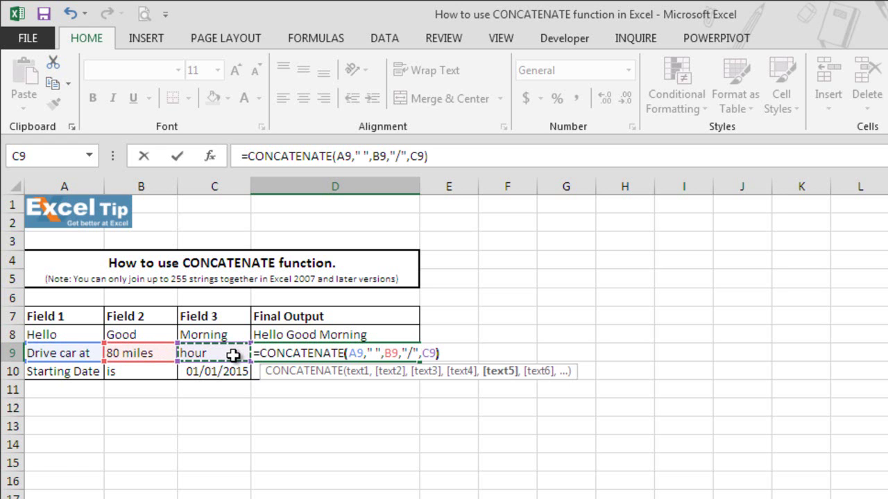
pyautogui.press('Return')
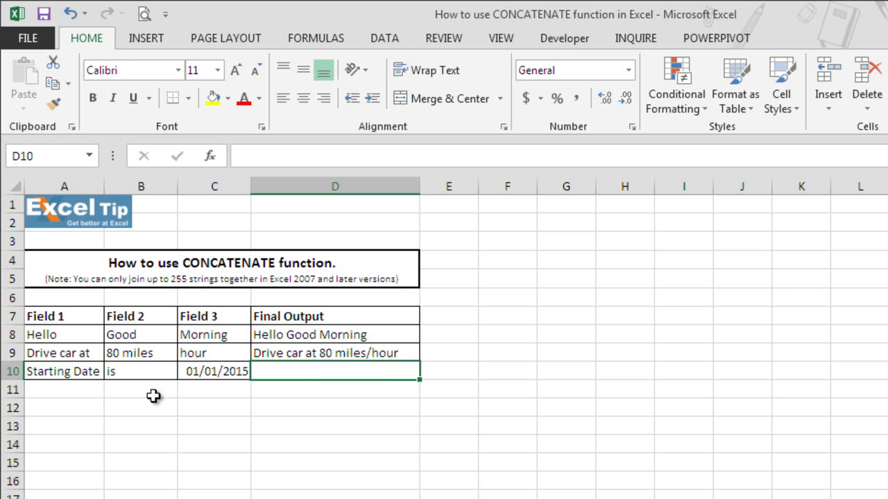
# Step: Enter =CONCATENATE(A10," ",B10," ",C10) in D10 to show 'Starting Date is 42005'
pyautogui.write('=')
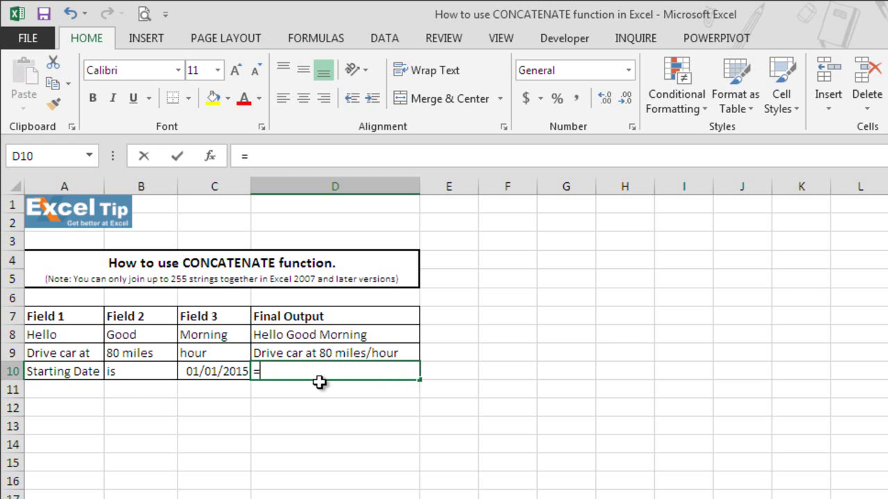
pyautogui.write('concate')
pyautogui.press('Tab')
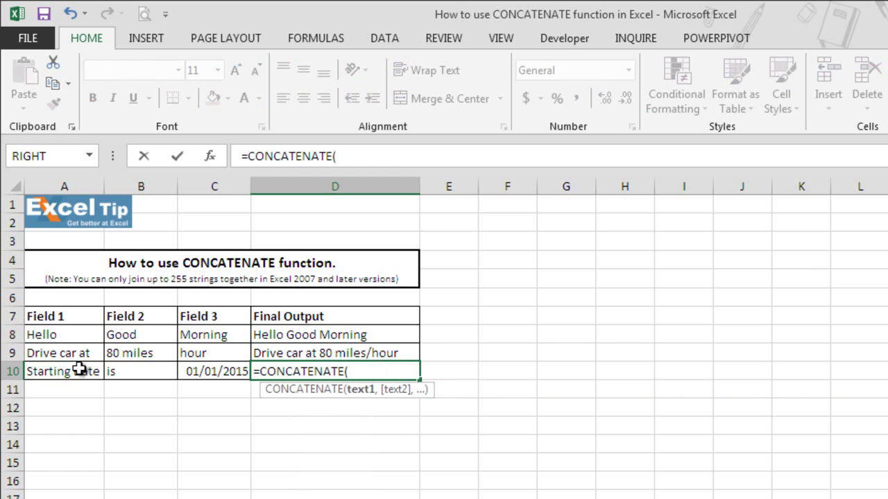
pyautogui.click(82, 371)
pyautogui.write('" "')
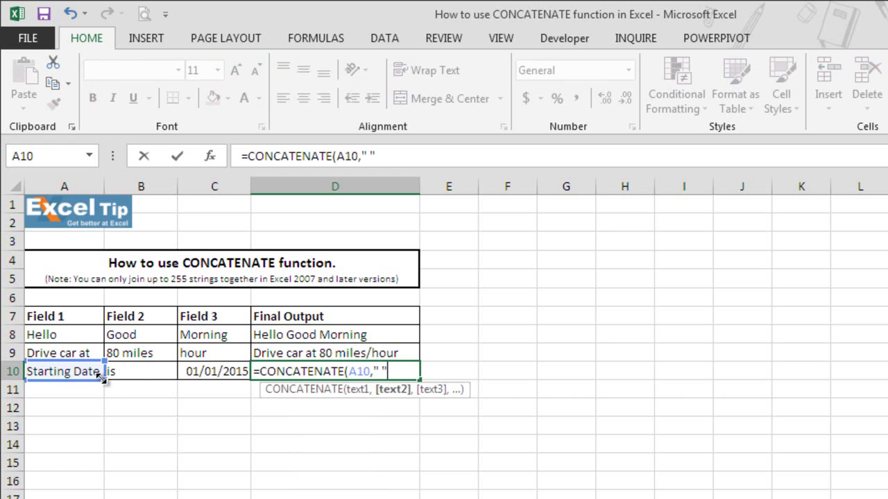
pyautogui.write(',')
pyautogui.click(137, 373)
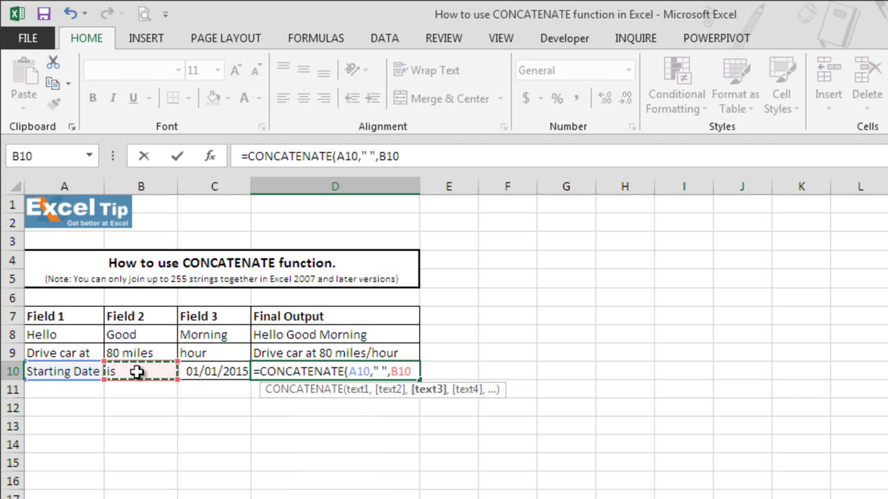
pyautogui.write('," ",')
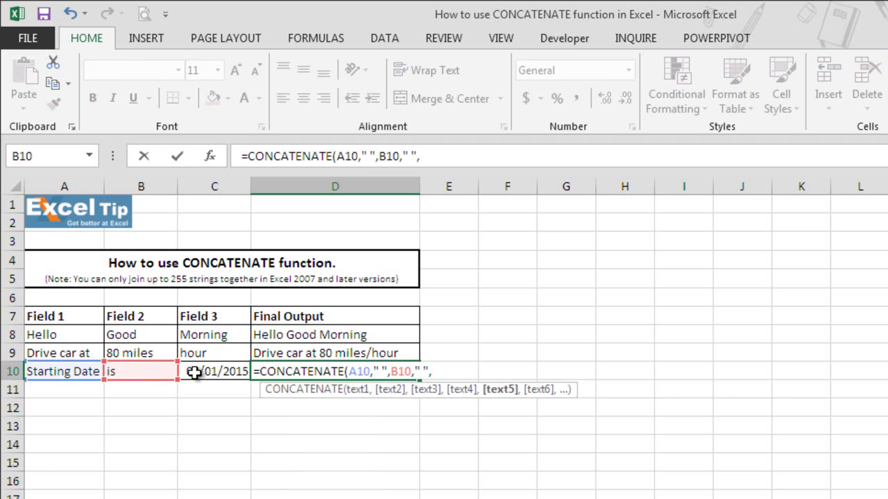
pyautogui.click(194, 373)
pyautogui.write(')')
pyautogui.press('Return')
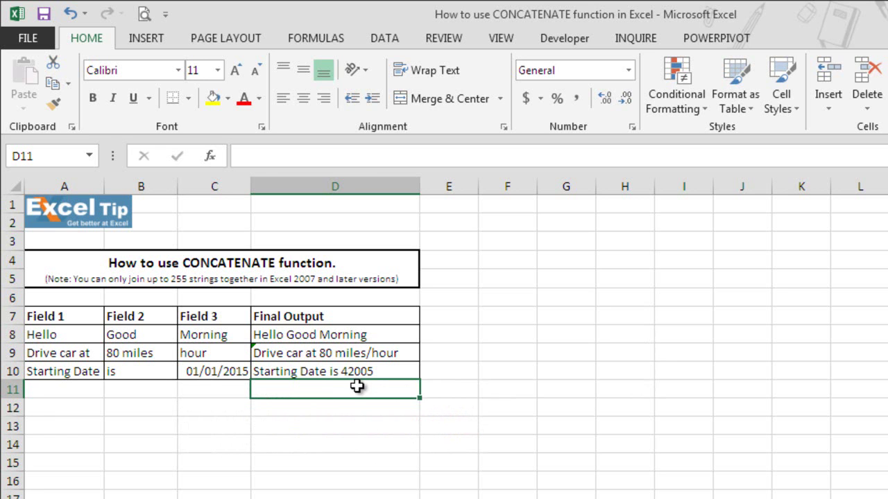
pyautogui.click(260, 402)
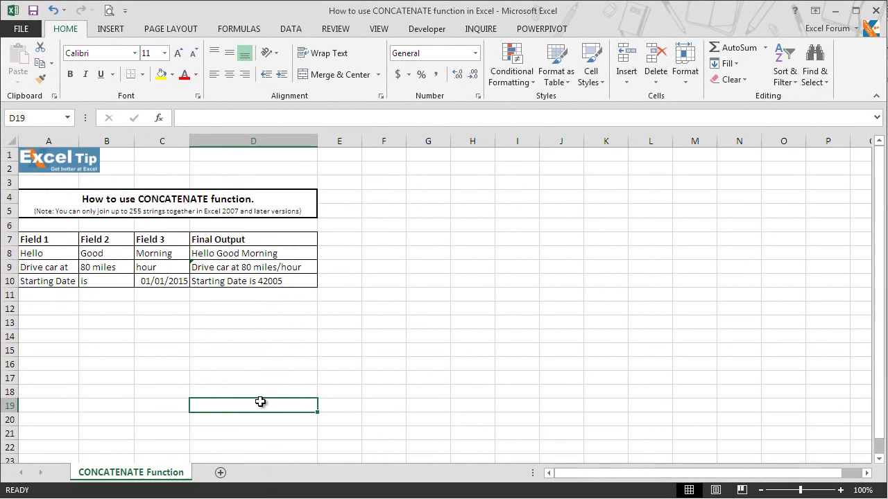